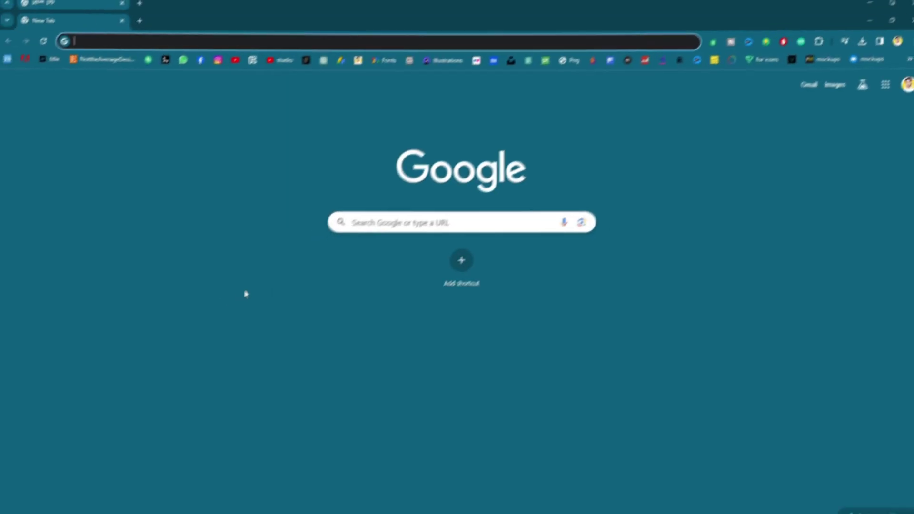
text(bin)
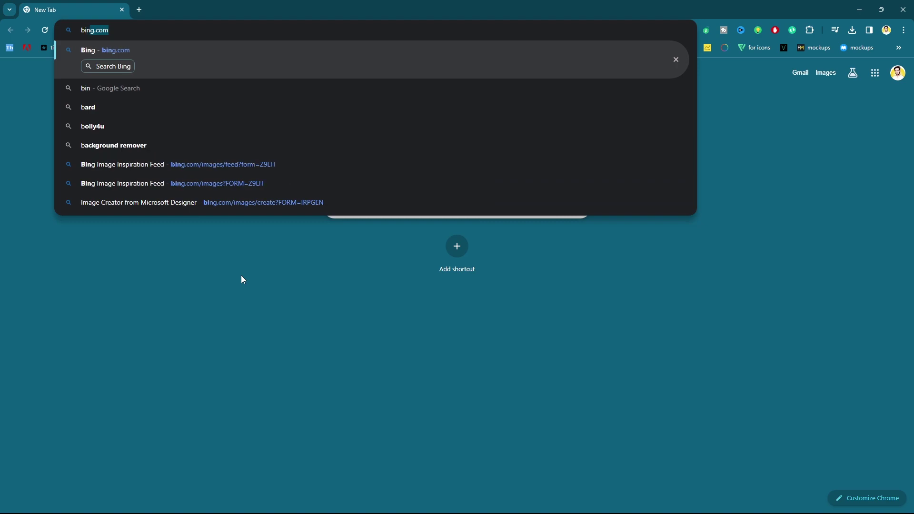
text(g.c)
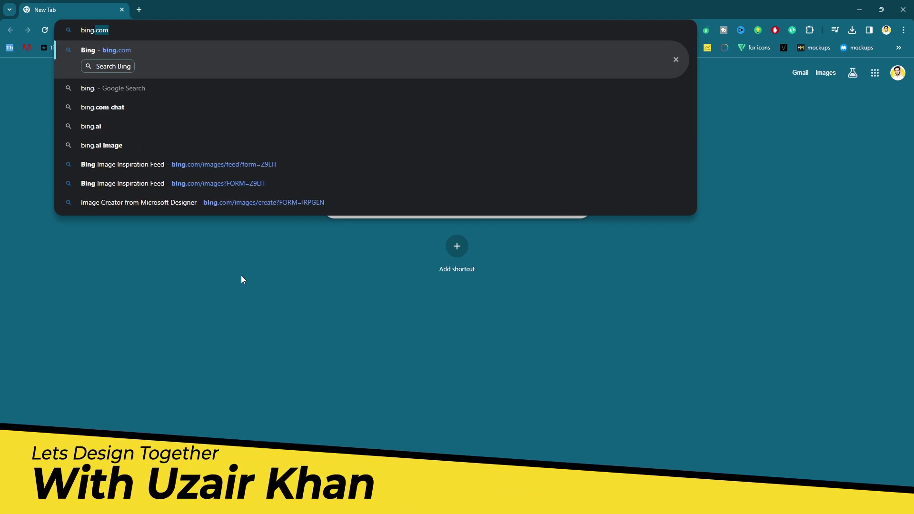
text(om)
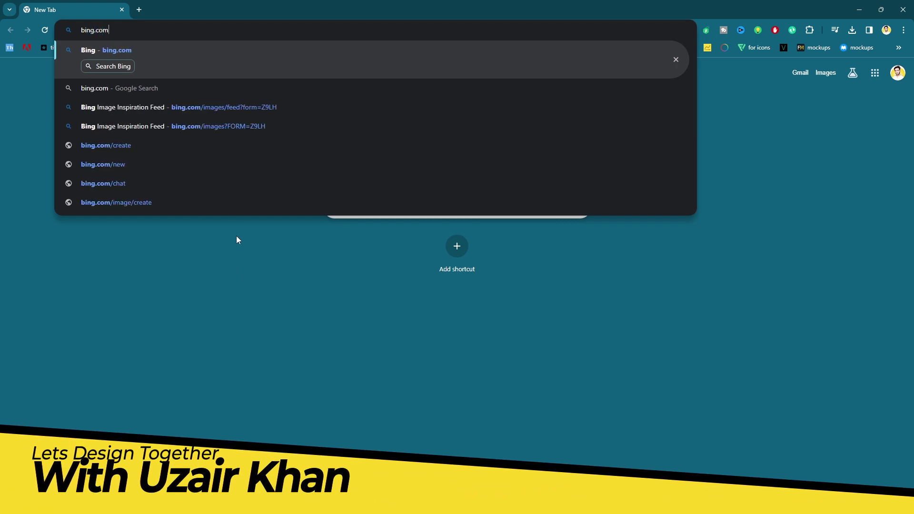
Go to Bing Images and launch Image Creator in a new tab
click(186, 72)
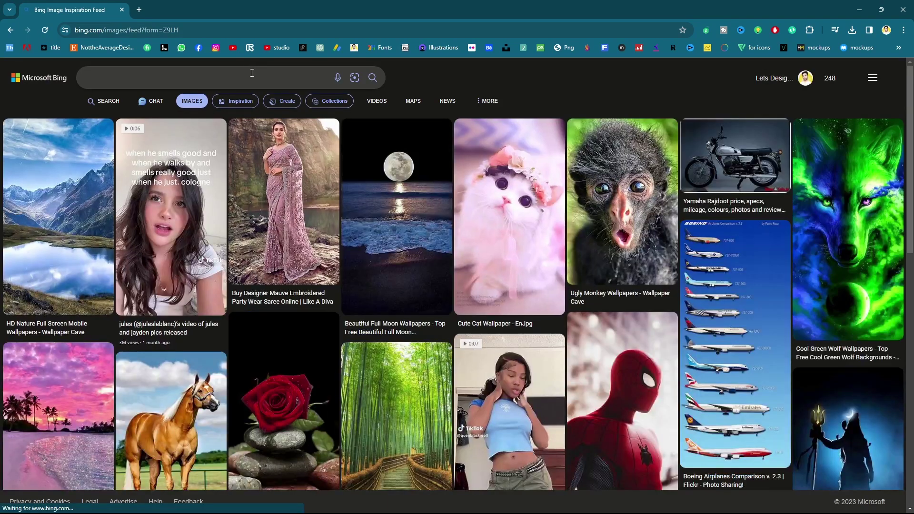
click(282, 102)
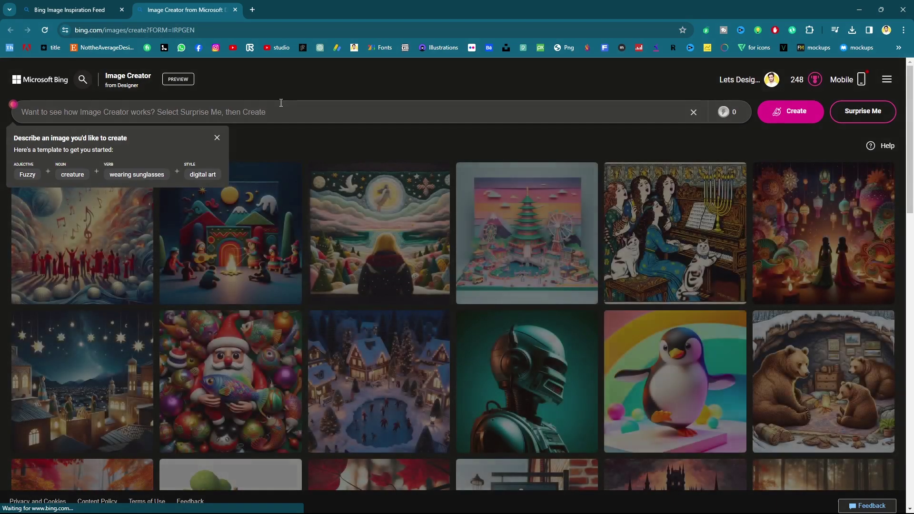
Paste the Baharat flag-outfit couple prompt and generate four 3D images
click(216, 138)
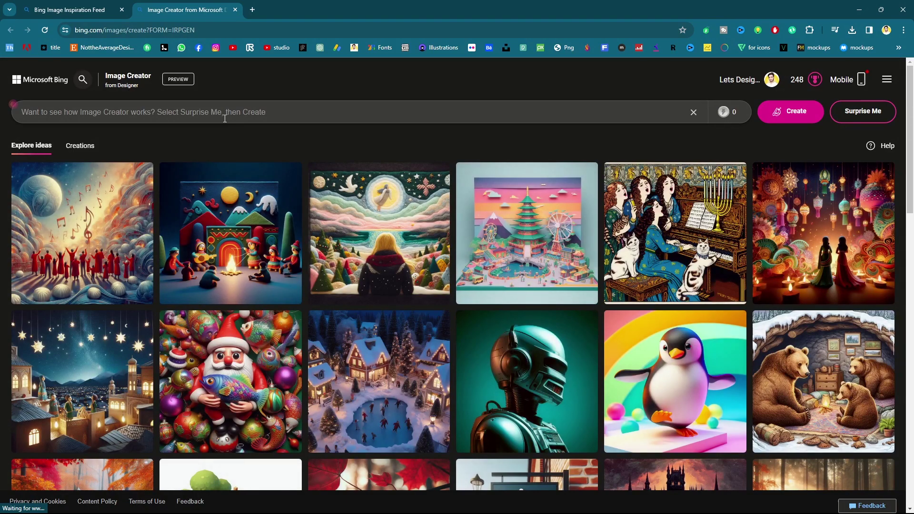
text(Create a 3D image: couples in Baharat flag outfits, a girl in shorts, with cool cars and buildings)
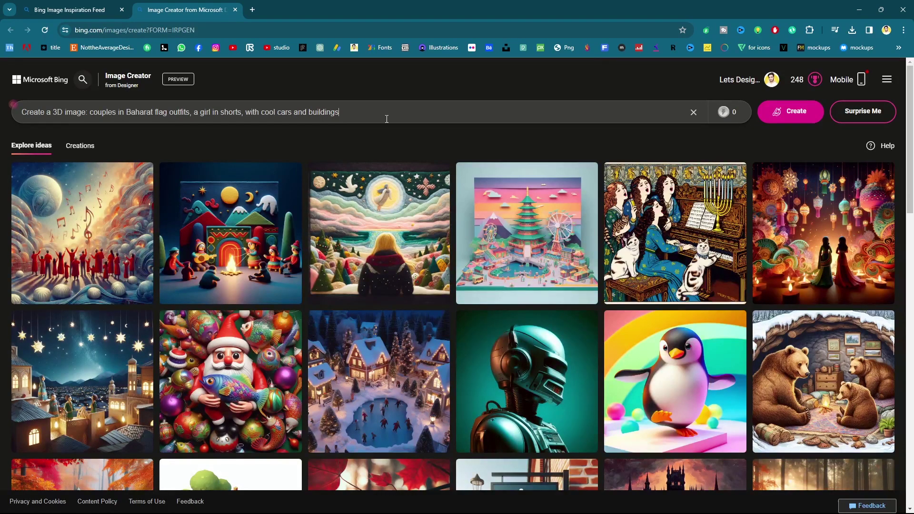
click(789, 118)
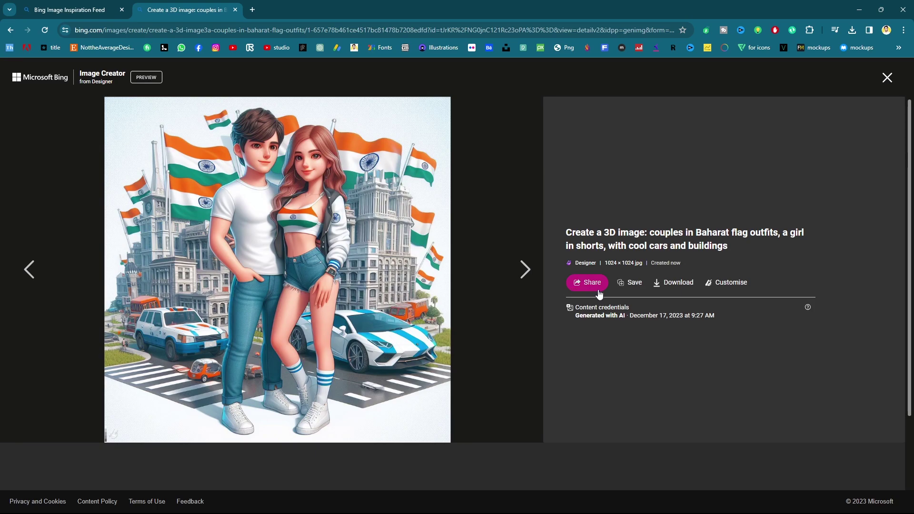
Download the white-shirt couple image and flip through the other results
click(675, 285)
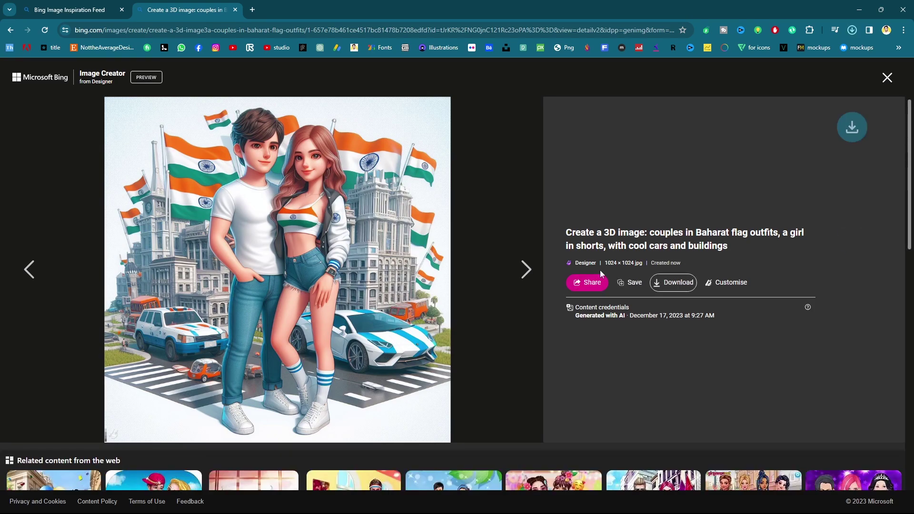
click(521, 270)
click(516, 277)
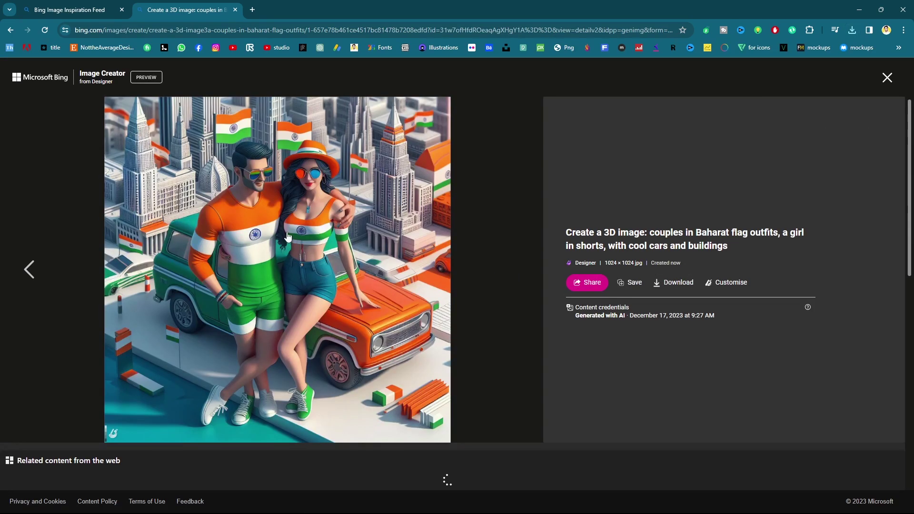
Replace 'shorts' with 'Dress' in the prompt and generate a new set
click(887, 77)
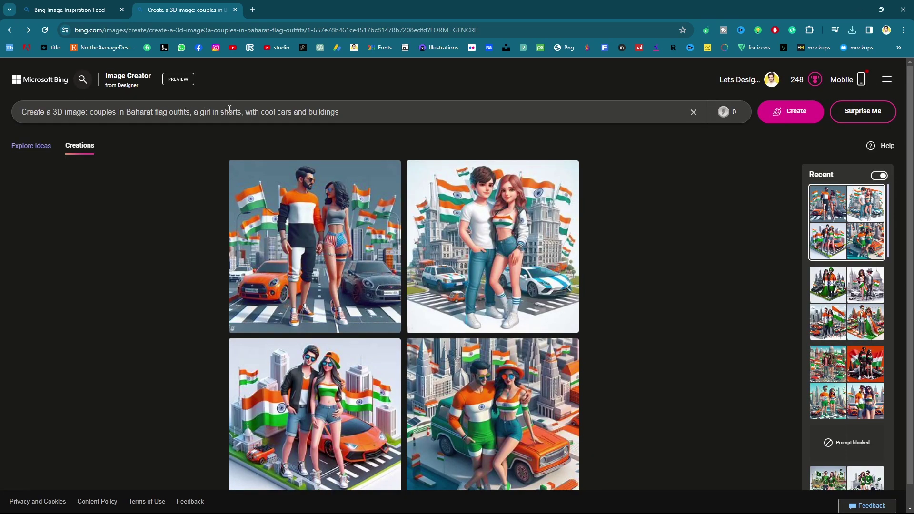
key(shift+Left)
key(shift+Left)
key(shift+Left)
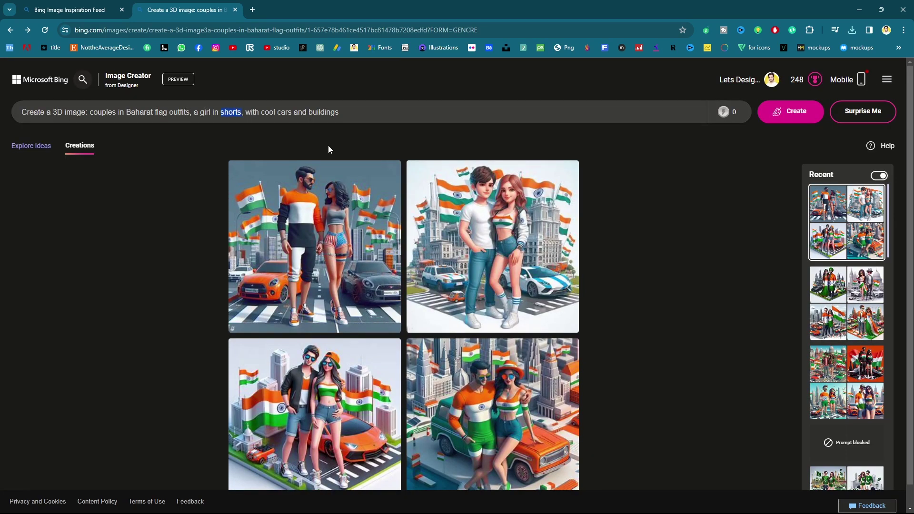
text(Dress)
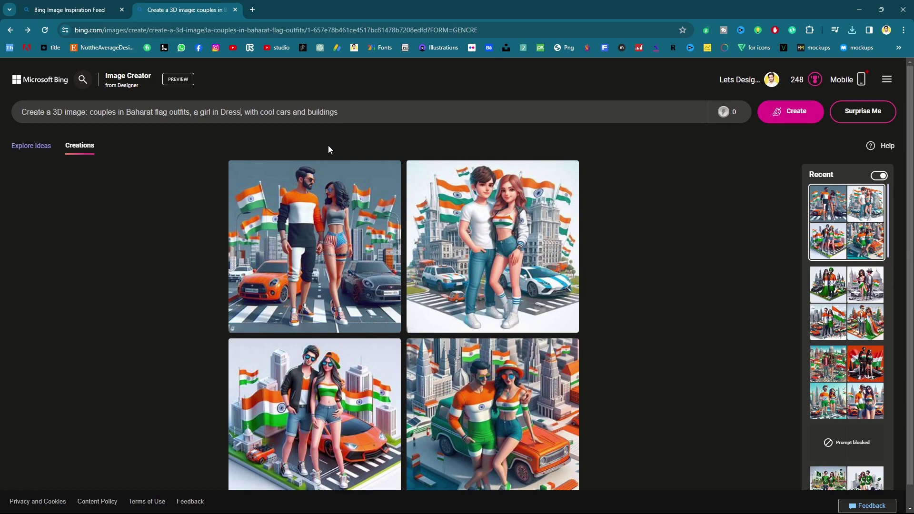
click(773, 114)
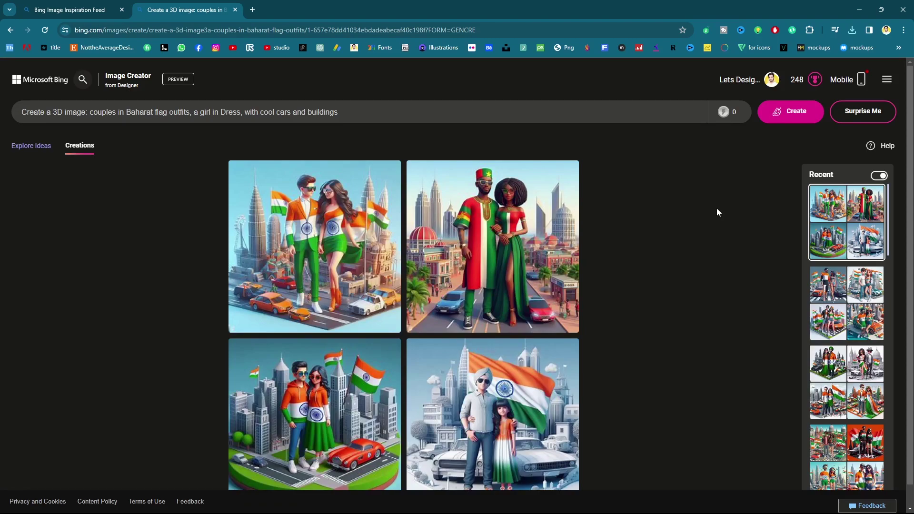
View all four dress-version couple images enlarged, then return to the grid
click(282, 246)
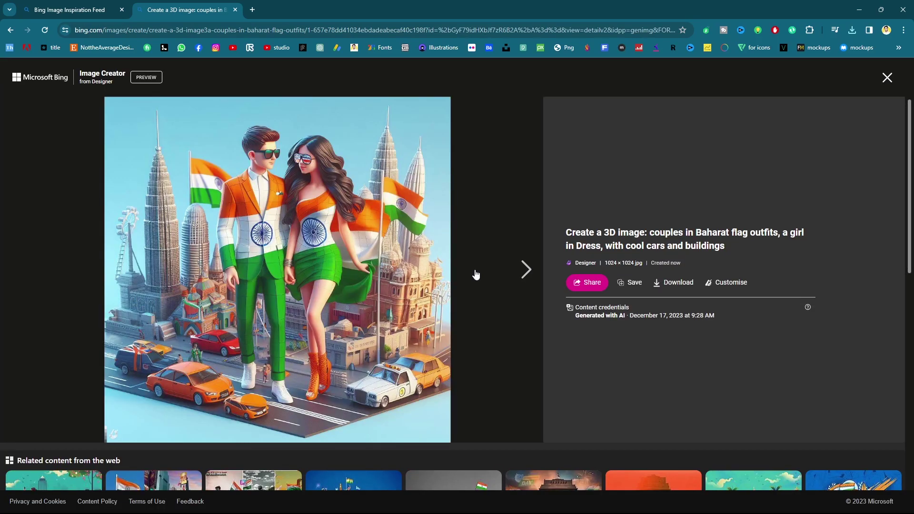
click(519, 271)
click(520, 270)
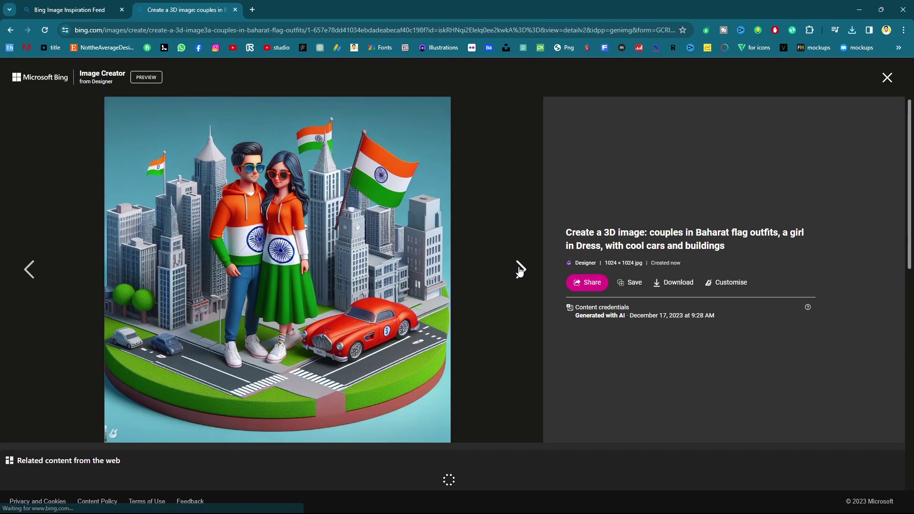
click(520, 270)
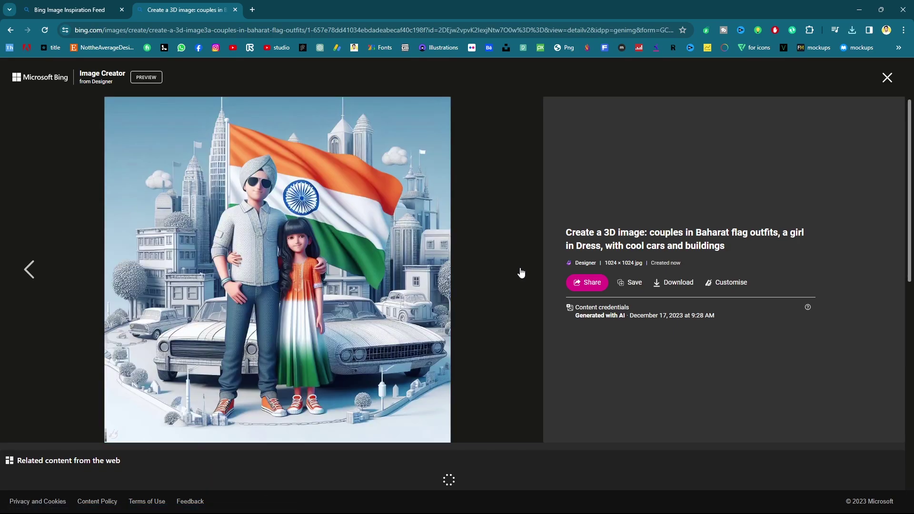
click(886, 77)
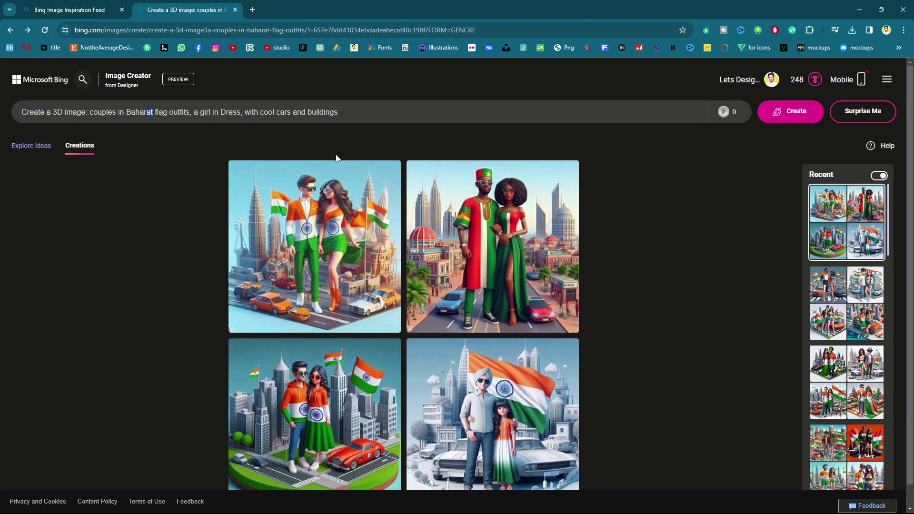
text(paki)
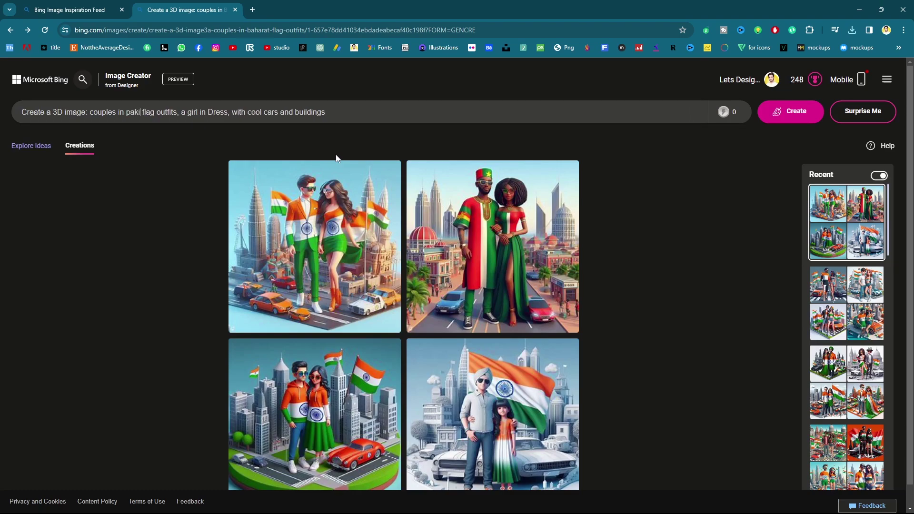
text(stan)
Generate the Pakistan flag-outfit images and download the couple with the Kremlin
click(808, 117)
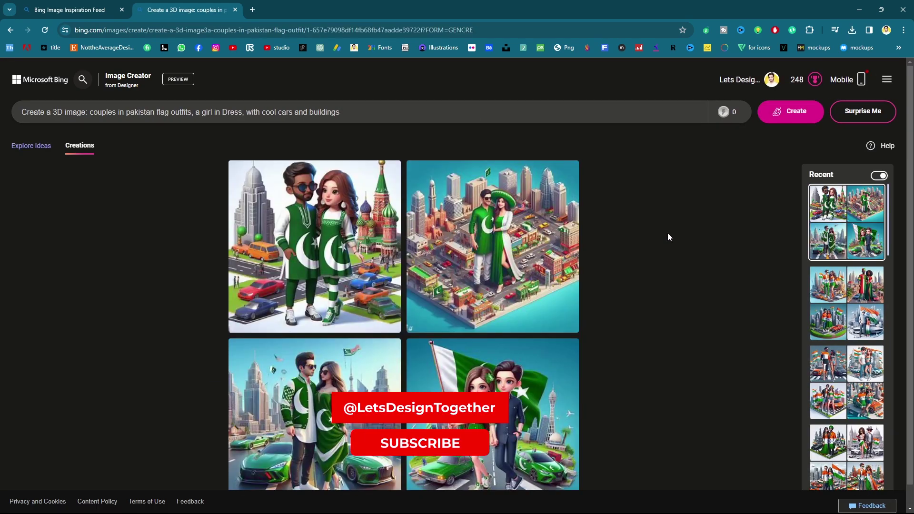
click(318, 264)
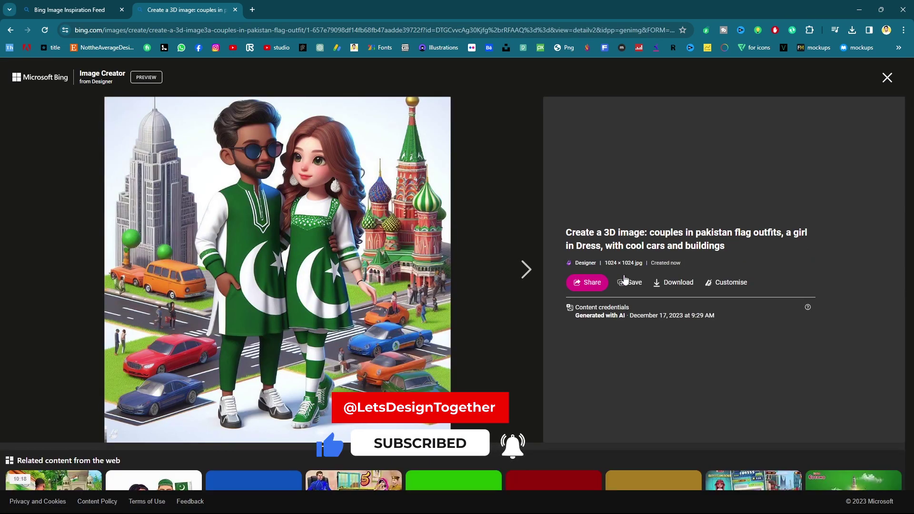
click(676, 282)
Download the green-cars couple and the couple holding the Pakistan flag
click(521, 271)
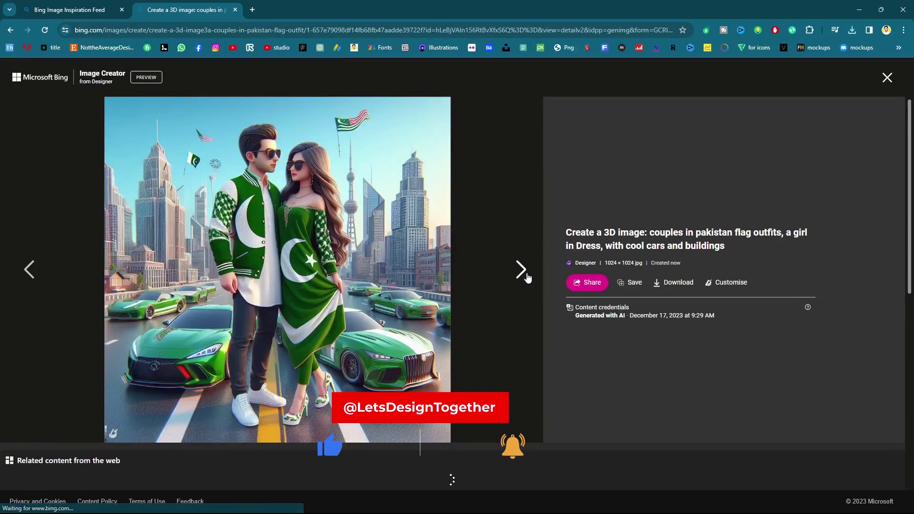
click(673, 284)
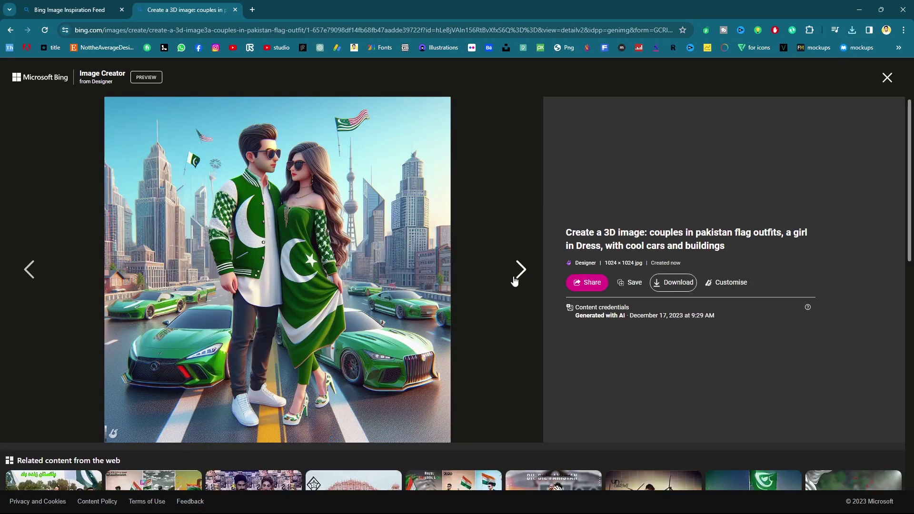
click(527, 275)
click(675, 282)
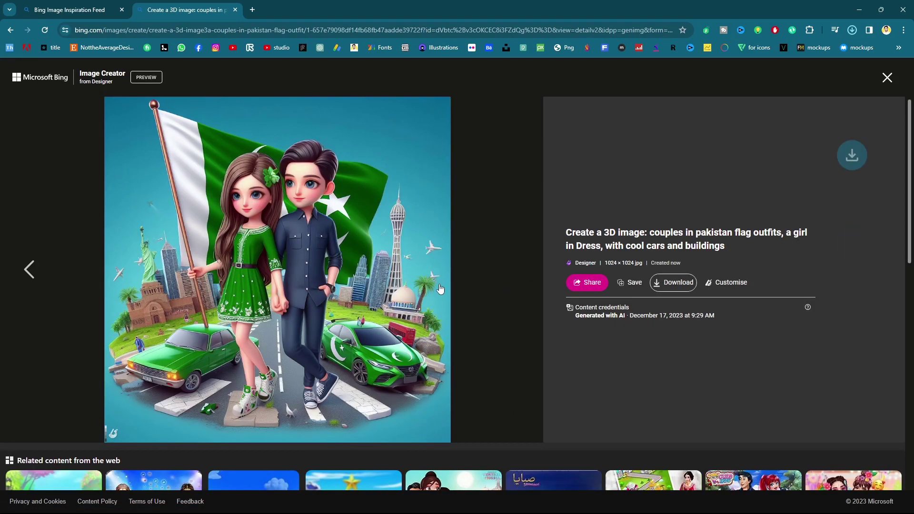
Swap the country to USA and 'Dress' back to shorts, then generate
click(887, 77)
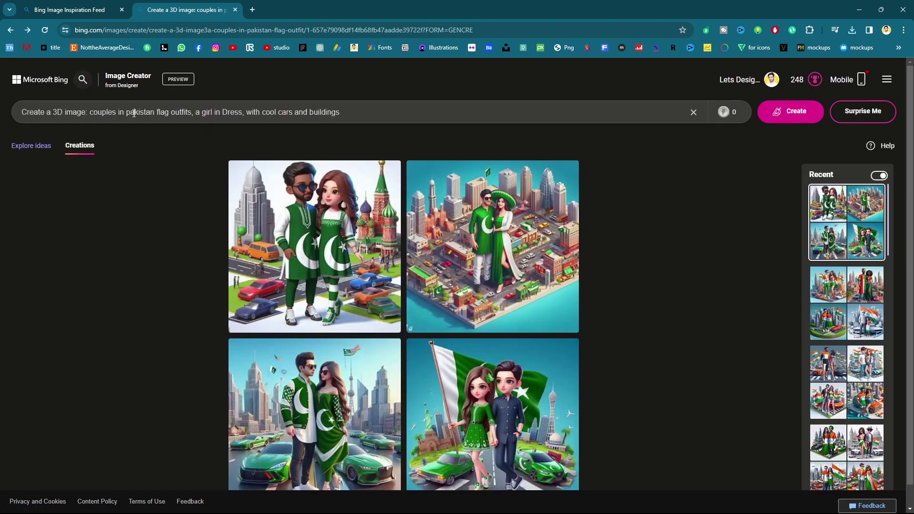
key(ctrl+Left)
key(ctrl+shift+Right)
text(USA)
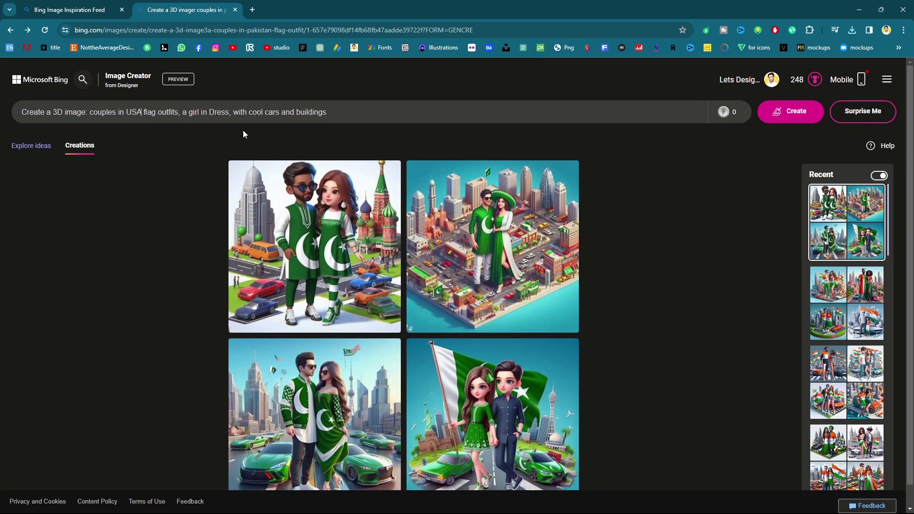
key(ctrl+shift+Left)
text(Sh)
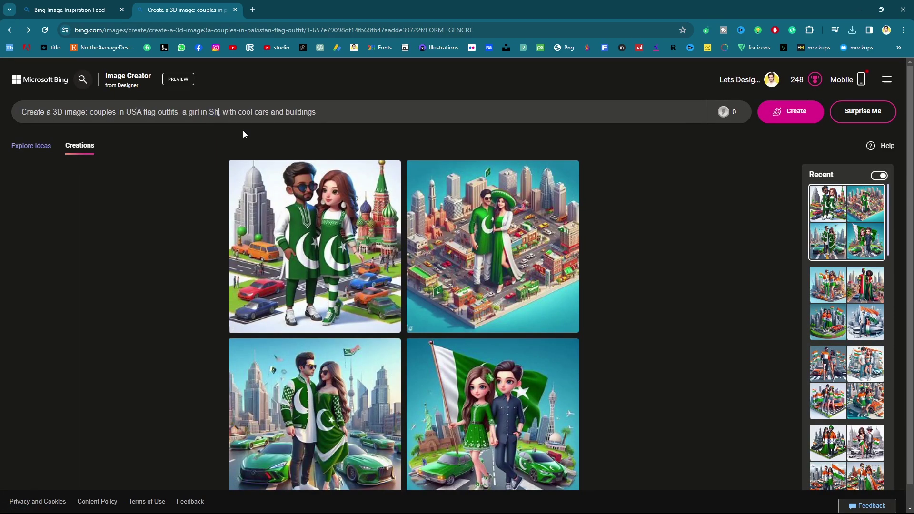
text(orts)
key(Return)
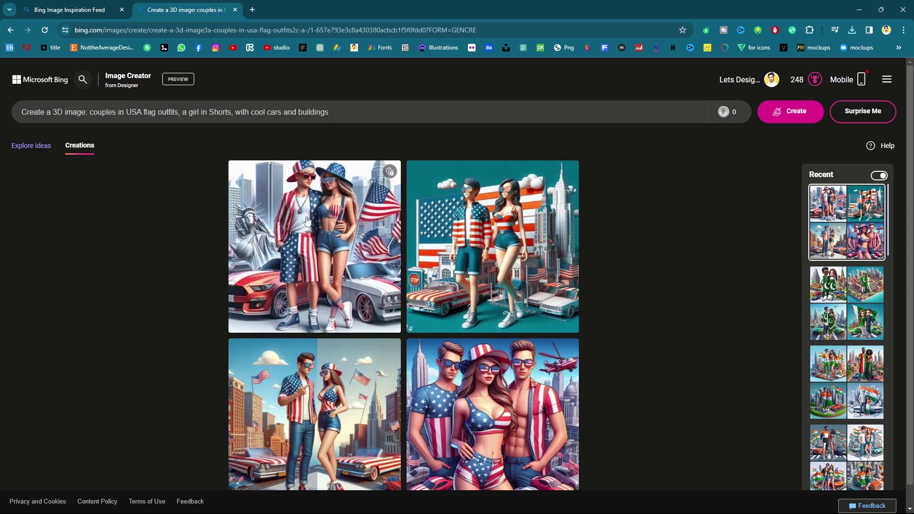
Browse the USA couple images enlarged, stepping backward from the bottom-right one
click(481, 393)
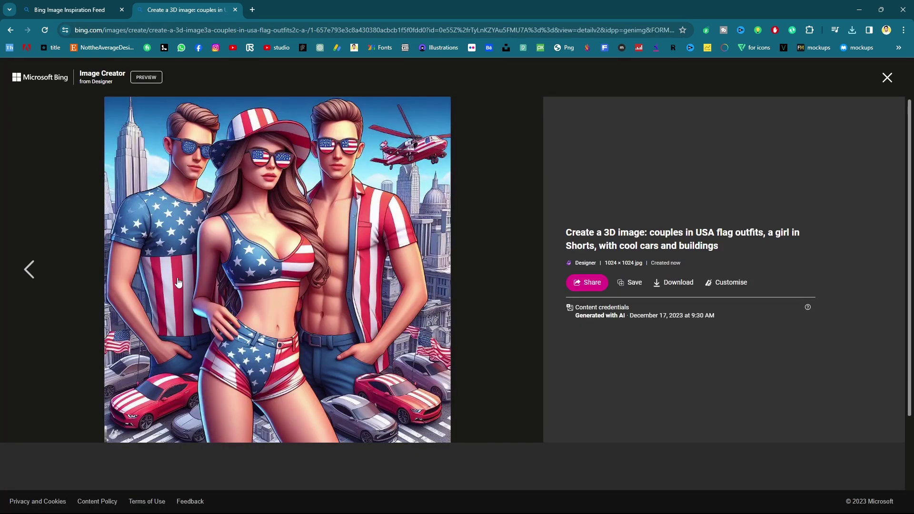
click(36, 269)
click(36, 269)
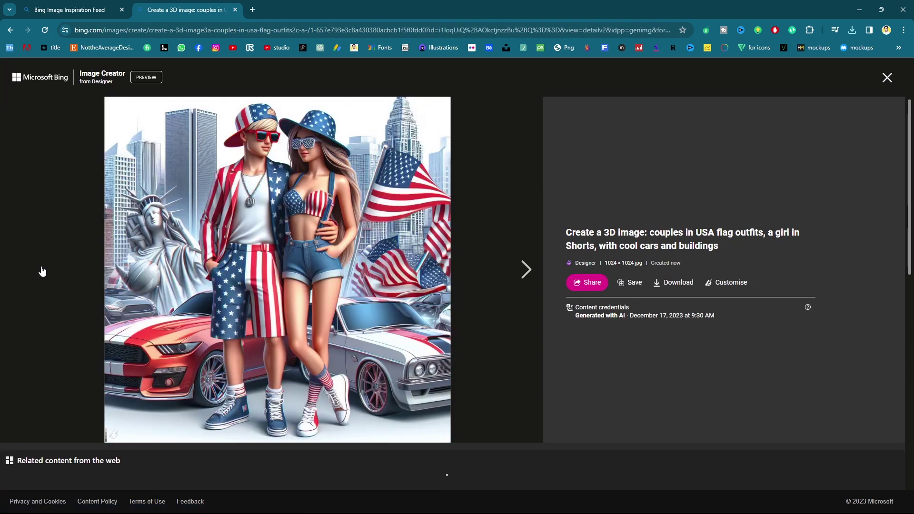
click(888, 77)
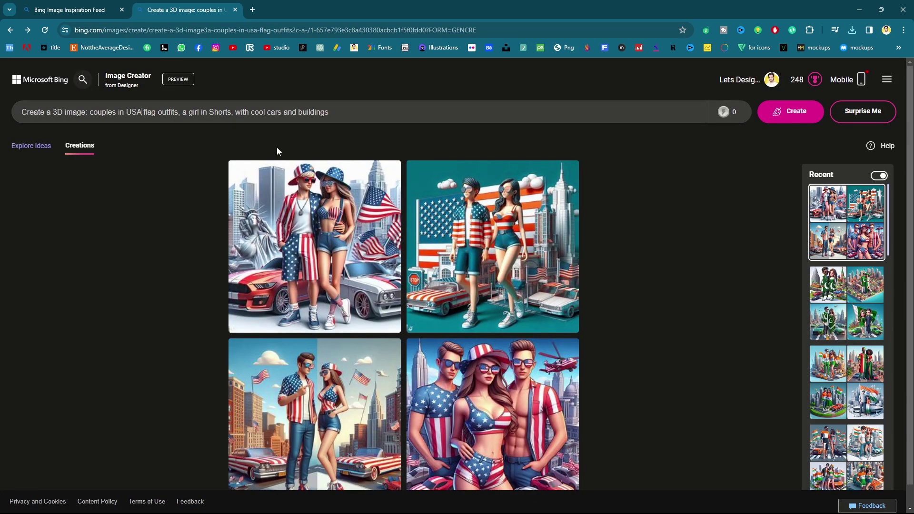
text(Negeria)
Generate Nigeria flag-outfit couple images and view two of them enlarged
key(Return)
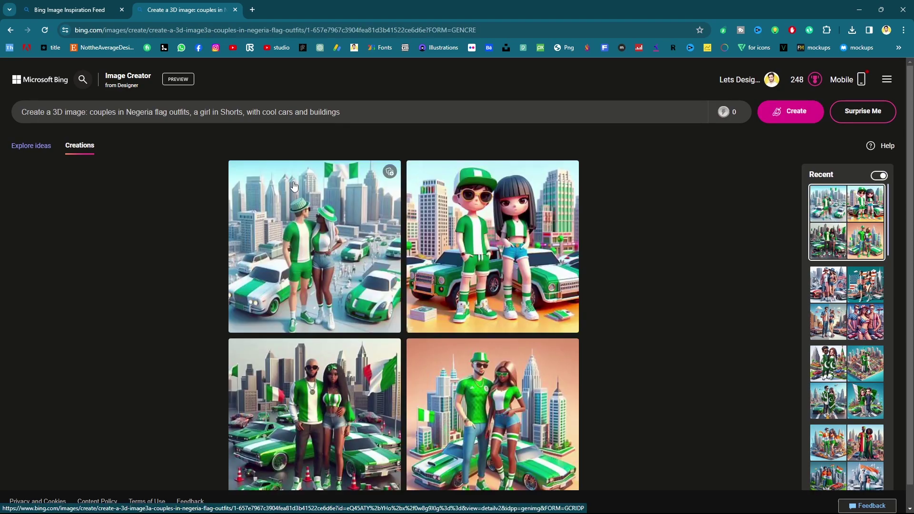
click(328, 283)
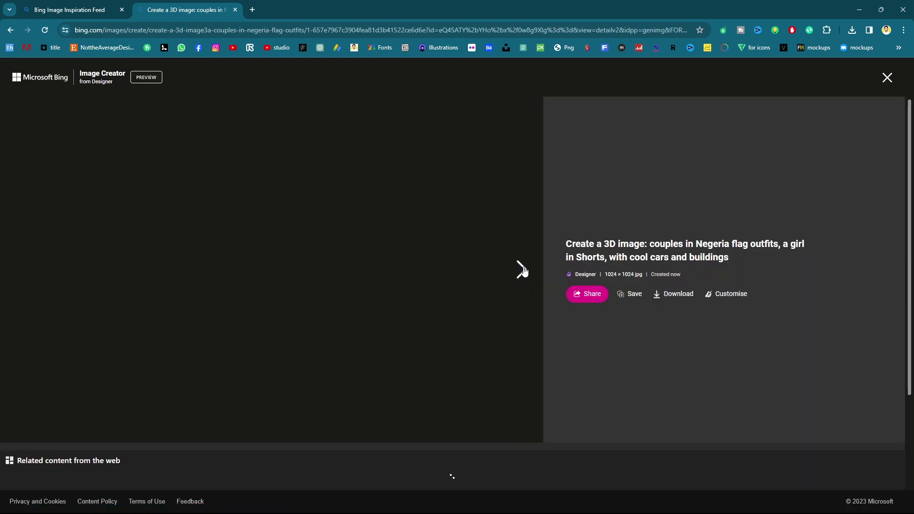
click(531, 276)
click(530, 277)
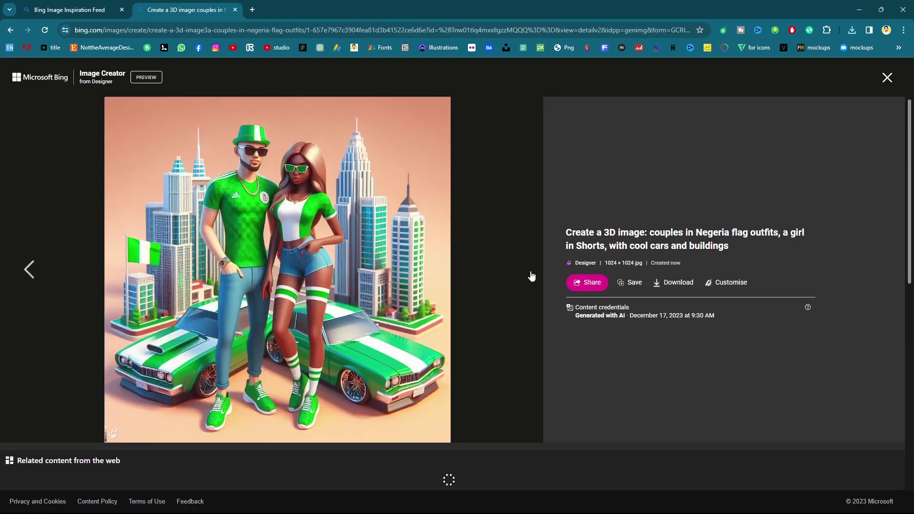
click(887, 77)
Regenerate a fresh Nigeria batch from the same prompt and flip through it enlarged
click(241, 111)
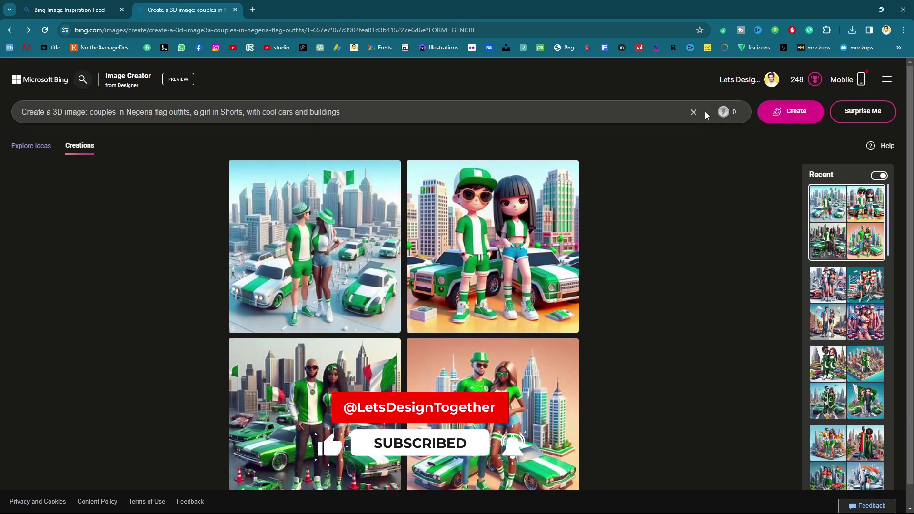
click(777, 113)
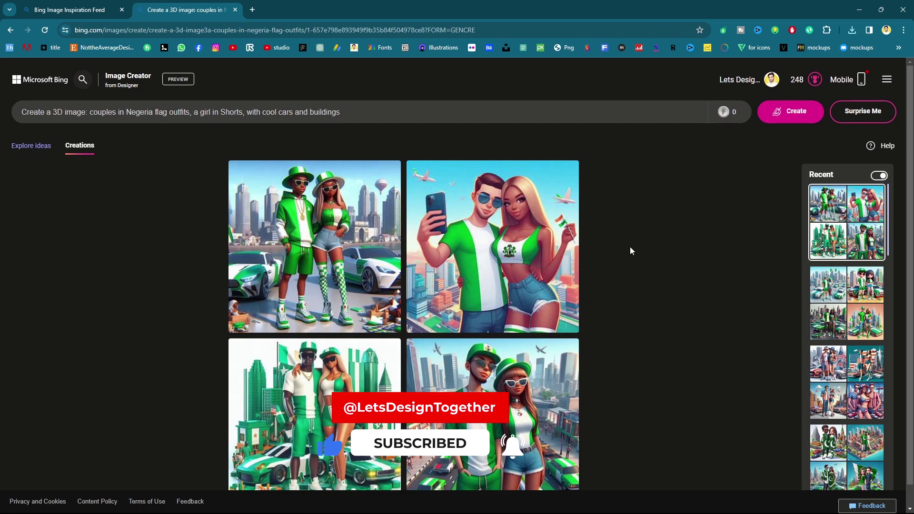
click(318, 272)
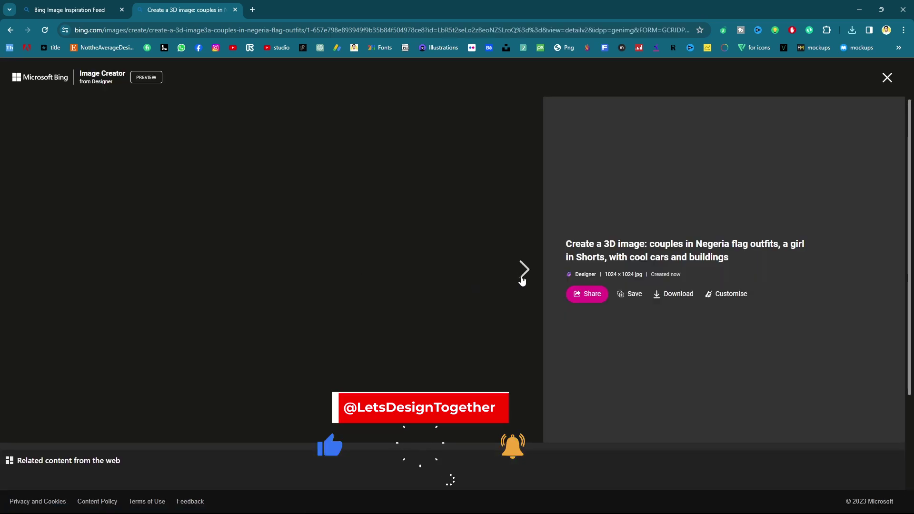
click(522, 278)
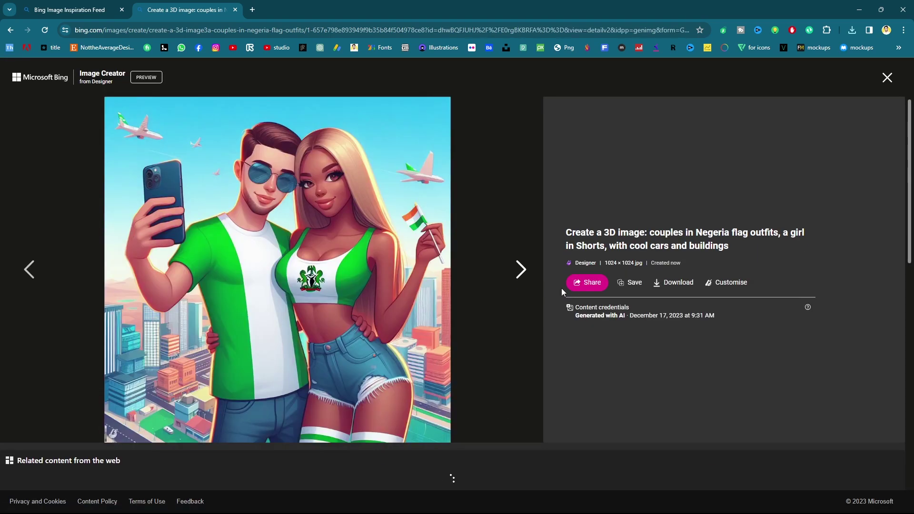
click(673, 282)
click(519, 272)
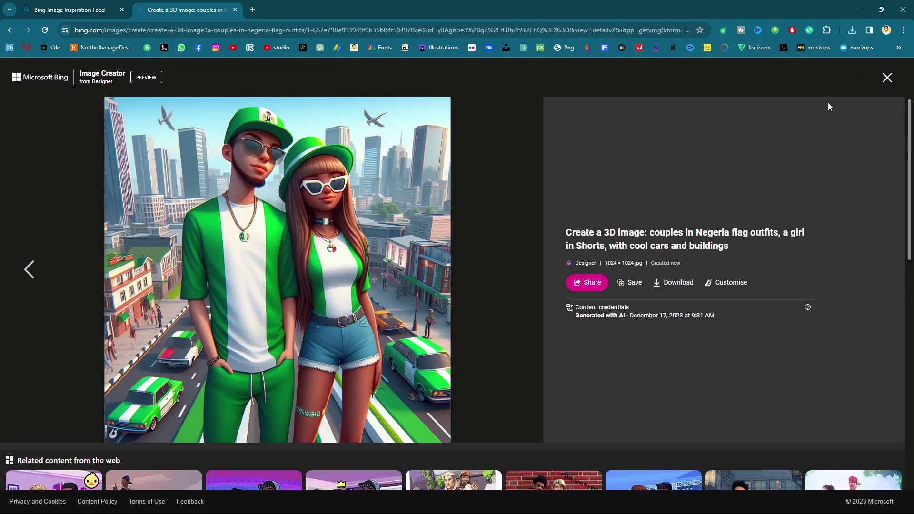
Replace 'Negeria' with Spain, generate, and flip through the Spain couple images enlarged
click(888, 77)
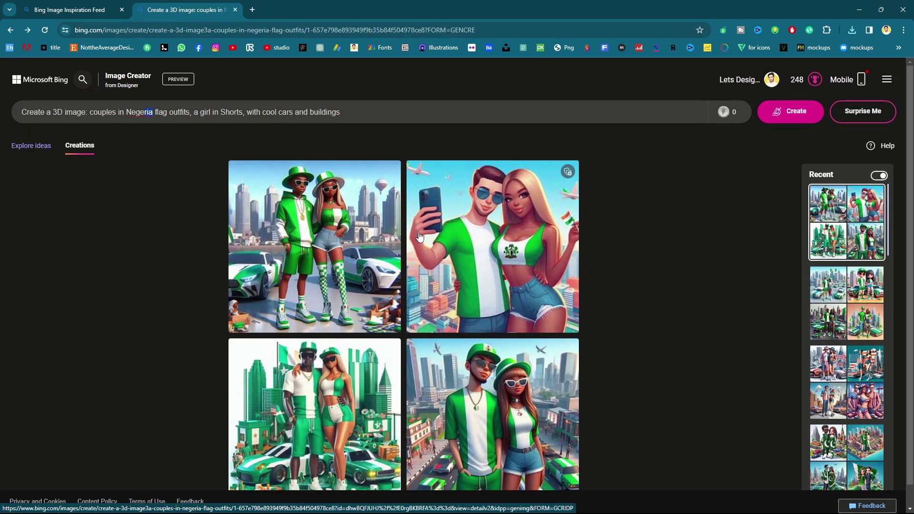
key(BackSpace)
key(BackSpace)
key(Delete)
key(Delete)
key(Delete)
text(Spain)
key(Return)
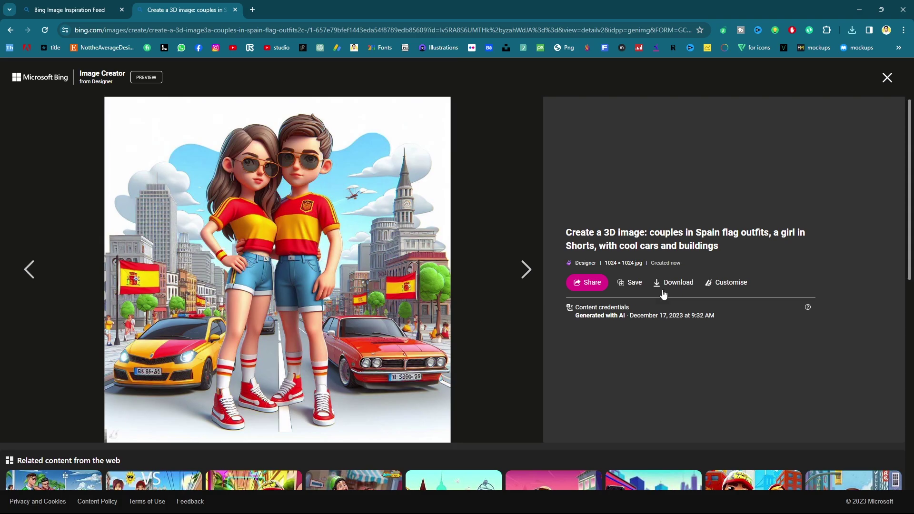
click(526, 270)
click(32, 272)
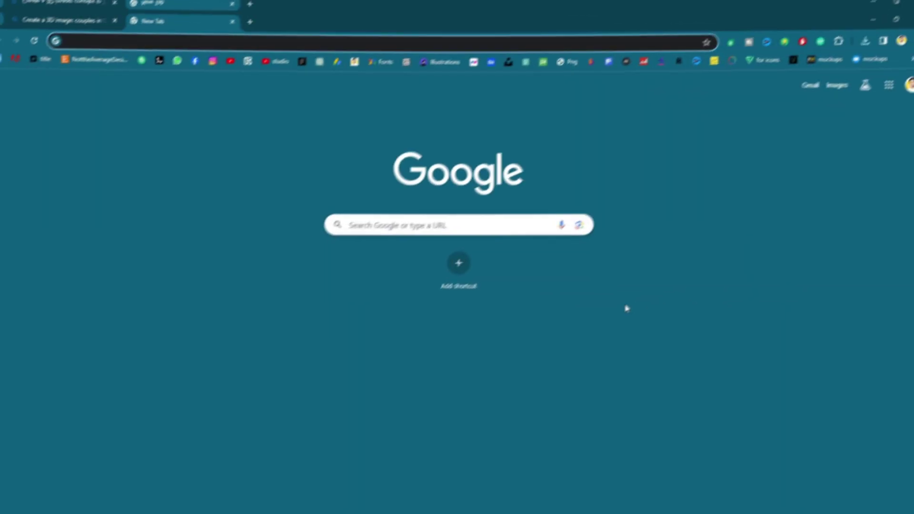
text(chat)
Load chat.openai.com in a new tab from the address suggestions
key(BackSpace)
key(Down)
key(Down)
key(Return)
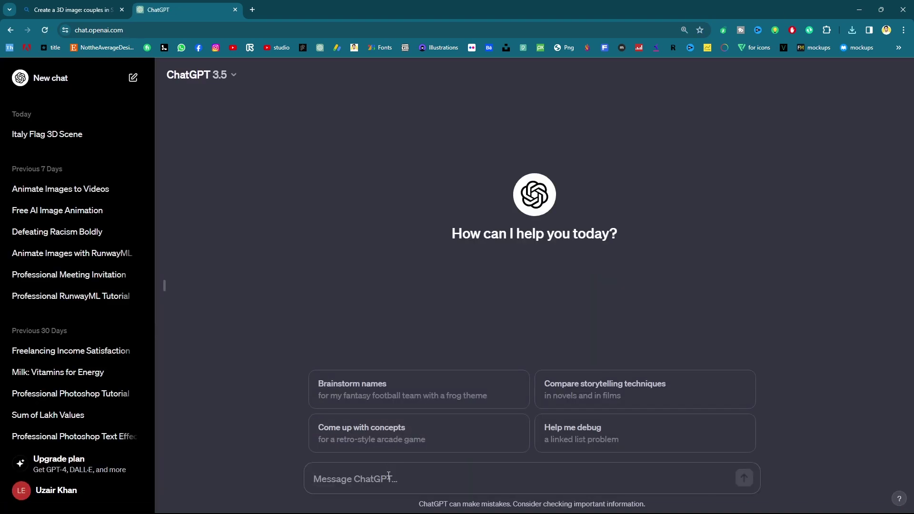
text(Giv)
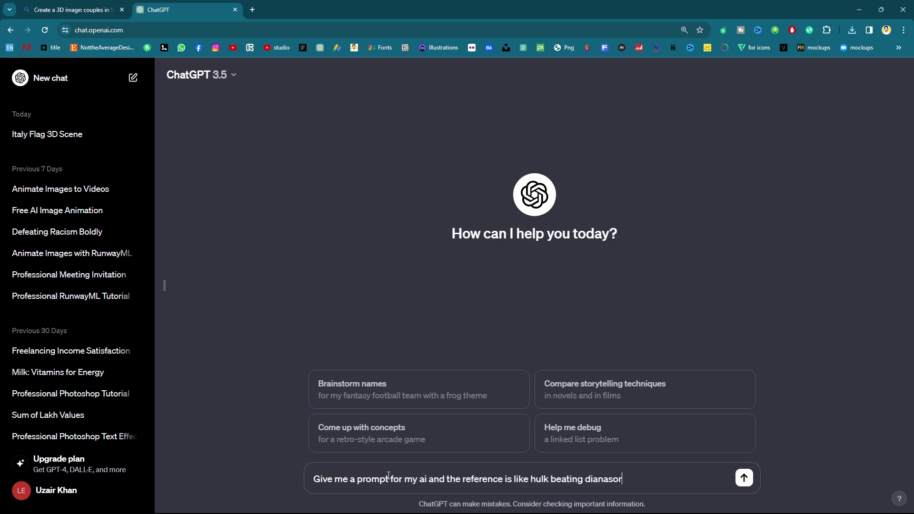
text(e)
Request a Hulk-beating-dinosaur prompt, ask 'make it little shorter', and select the reply
key(Return)
text(make i)
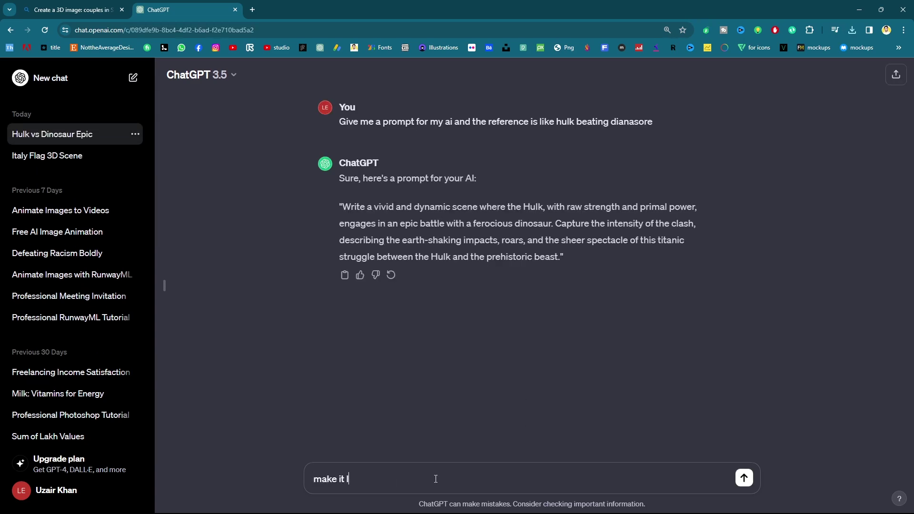
text(er)
key(Return)
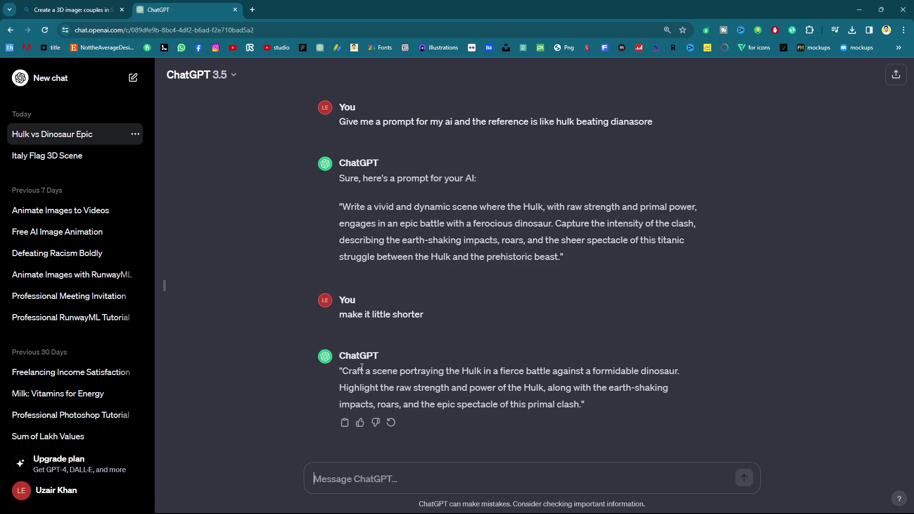
drag(342, 372, 575, 402)
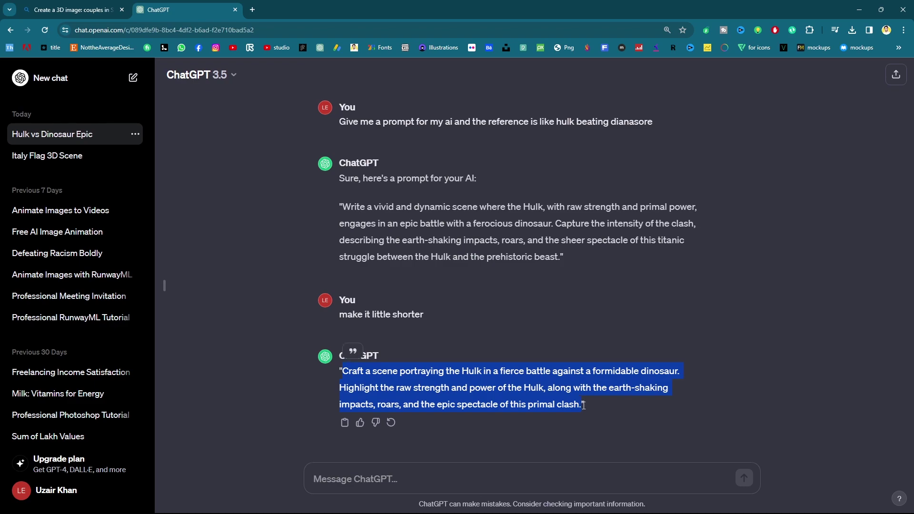
Copy the reply, replace the Spain prompt in Image Creator with it, and generate
key(ctrl+c)
click(71, 9)
click(356, 116)
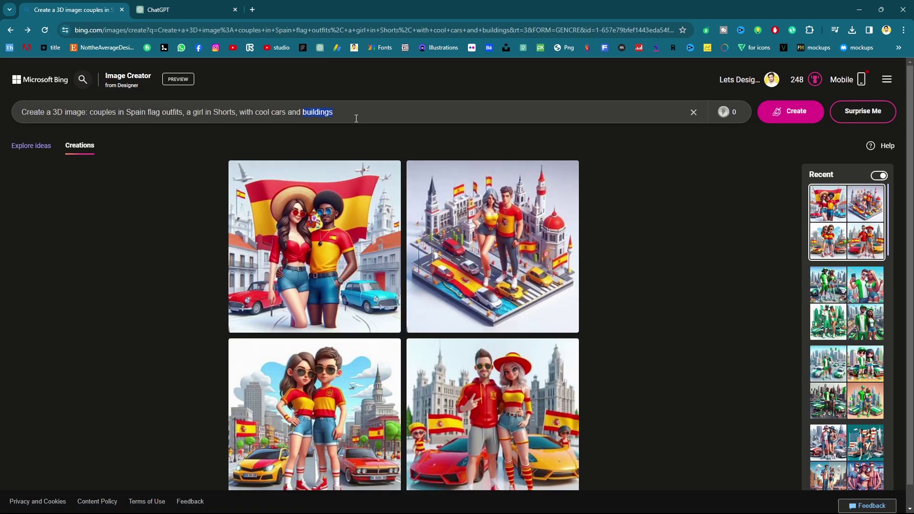
key(ctrl+a)
key(ctrl+v)
key(Return)
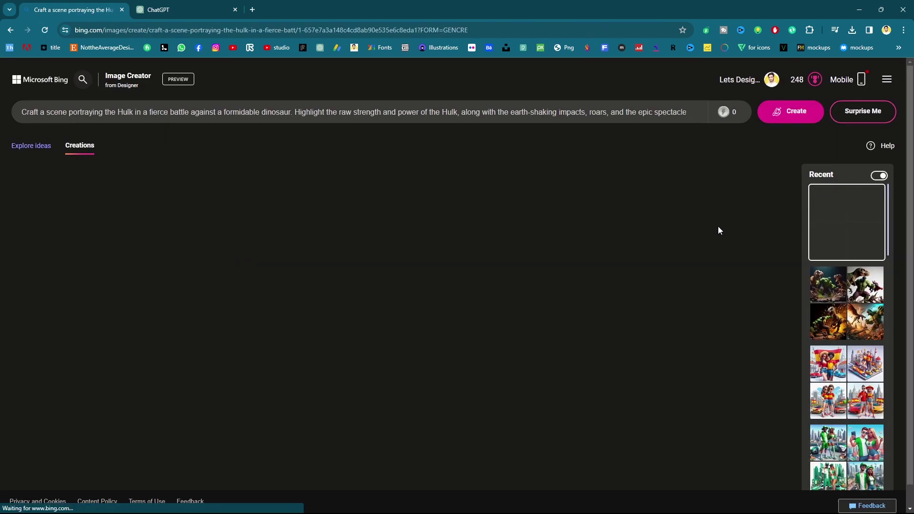
scroll(718, 228, down, 1)
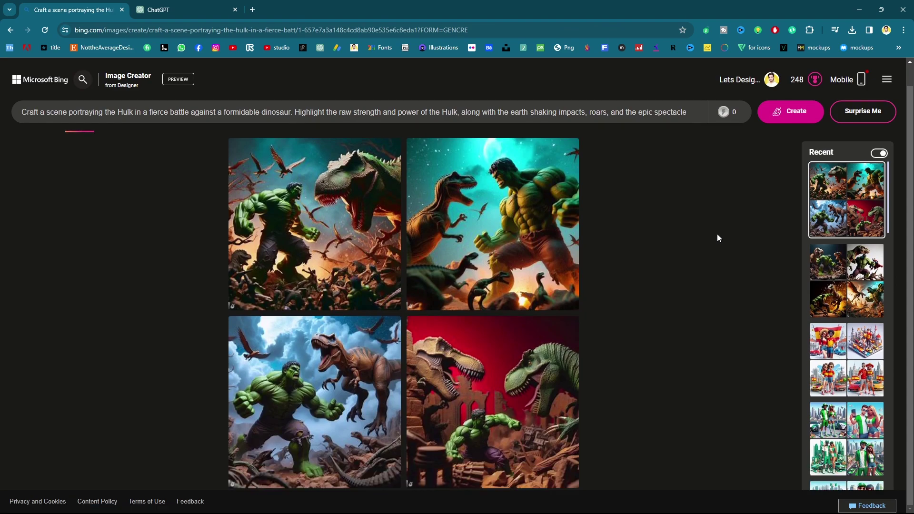
View the Hulk-versus-dinosaur images enlarged one after another
click(493, 271)
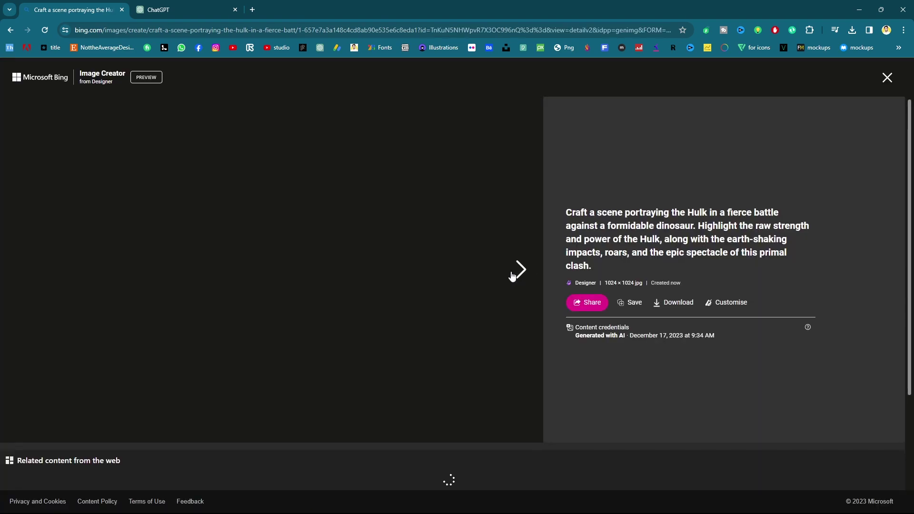
click(511, 277)
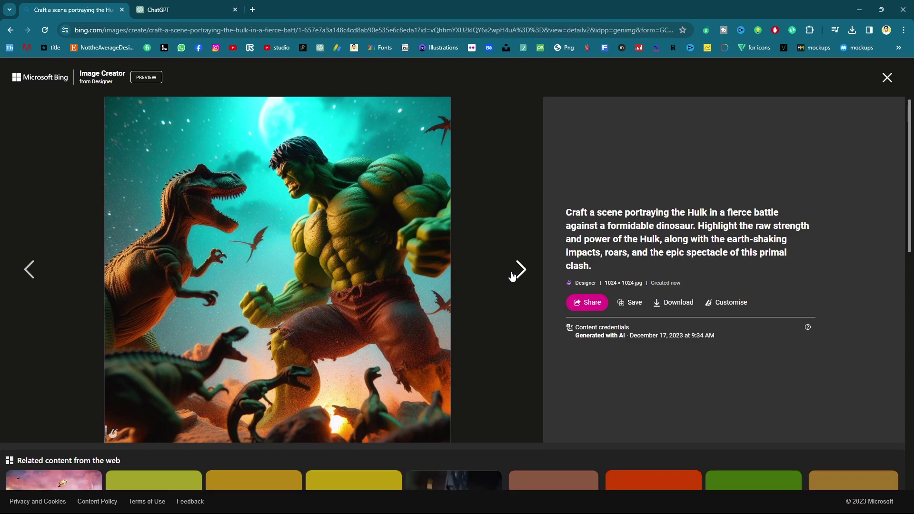
click(512, 276)
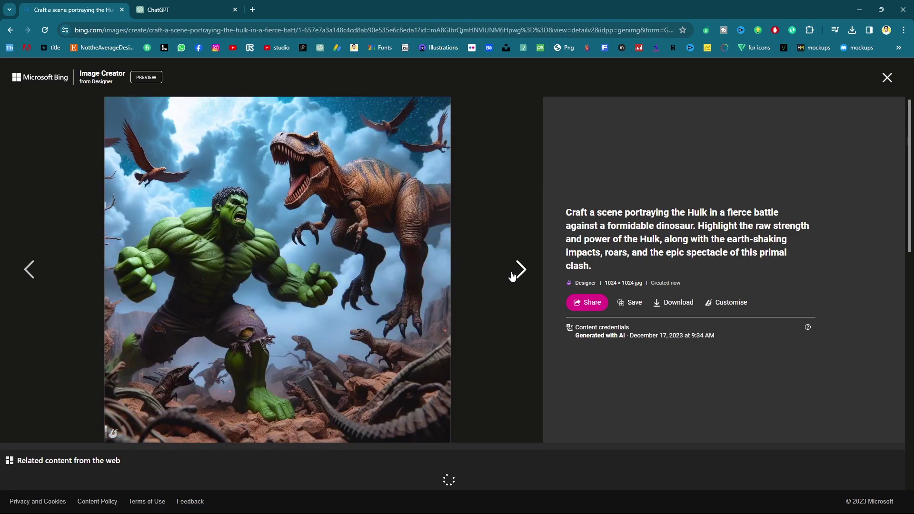
Back in ChatGPT, ask for a prompt of the Hulk standing triumphantly atop the defeated dinosaur
click(888, 77)
key(ctrl+Tab)
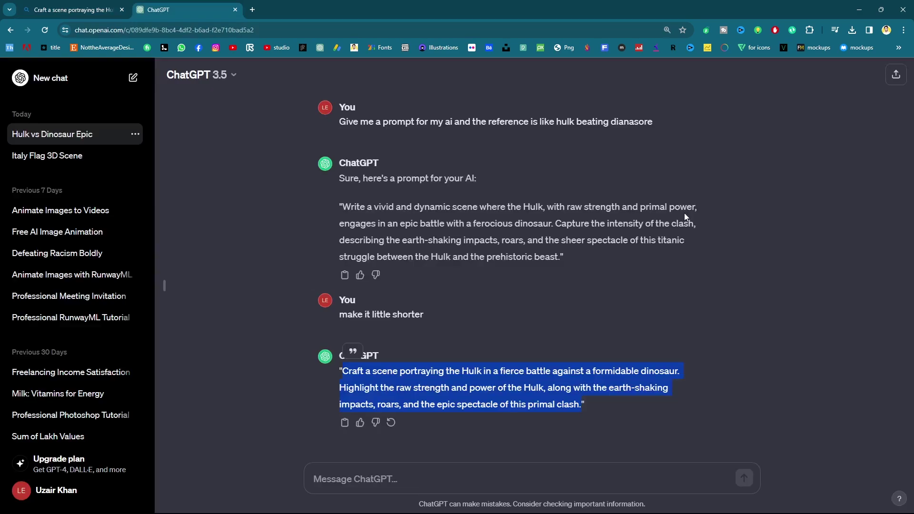
click(419, 481)
text(hulk killed the)
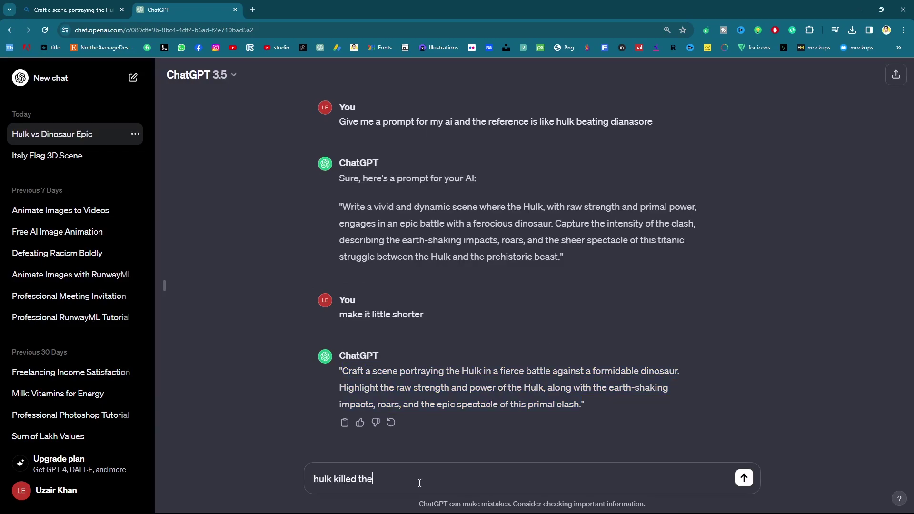
text(g on his h)
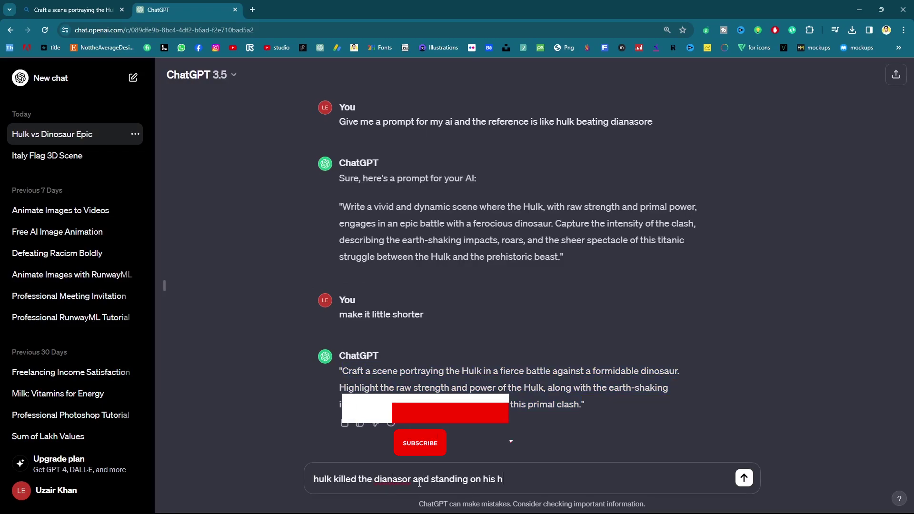
text(ead and roaring)
key(Return)
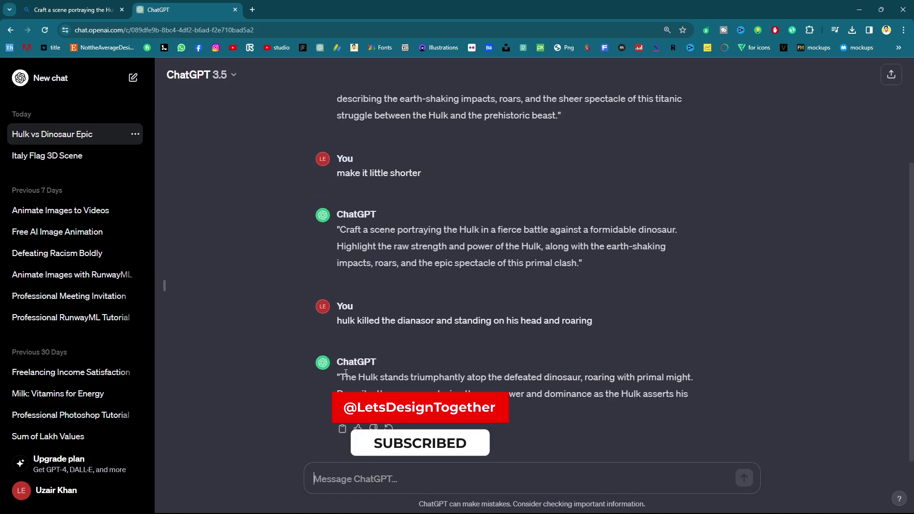
drag(337, 377, 428, 436)
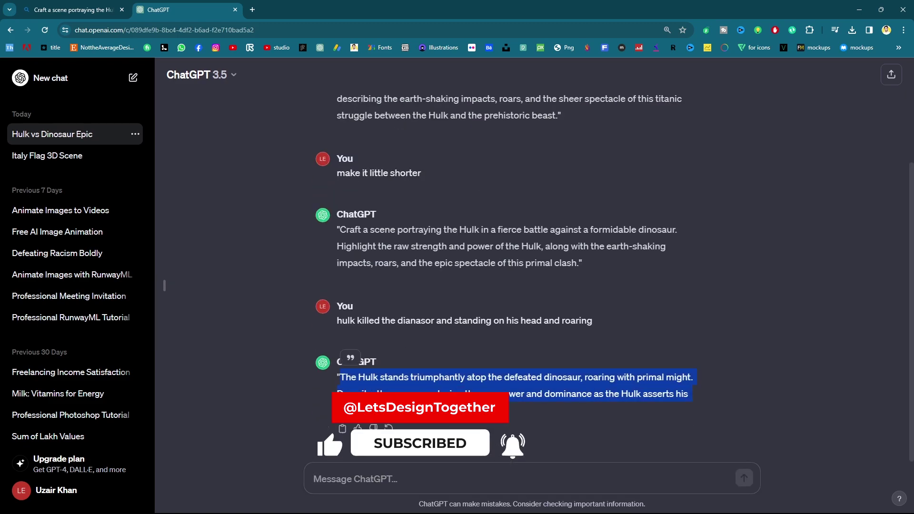
Replace the Image Creator prompt with the triumphant-Hulk text and generate
key(ctrl+Tab)
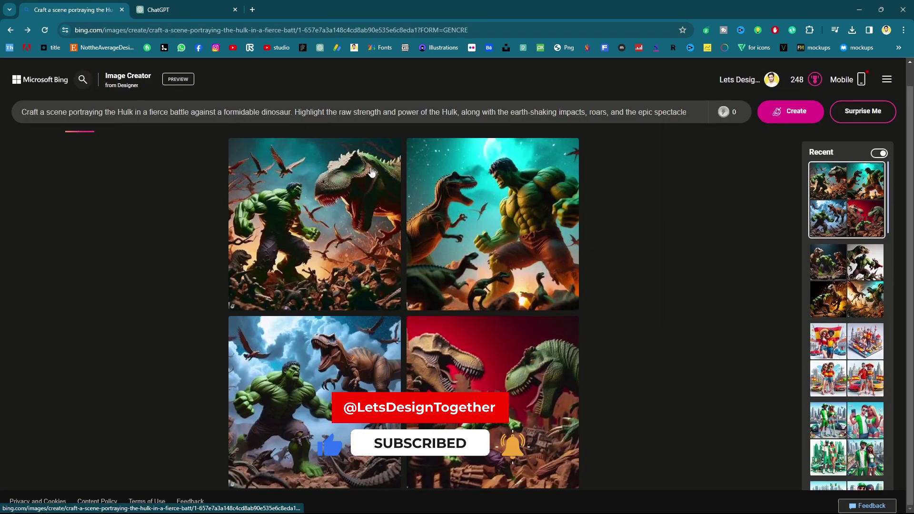
triple_click(342, 112)
key(ctrl+v)
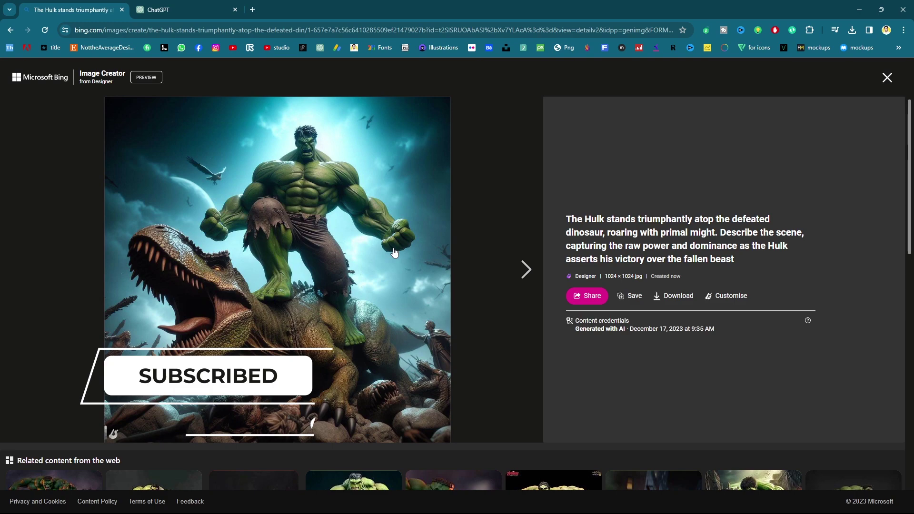
Step through all four Hulk-atop-dinosaur images enlarged
click(522, 281)
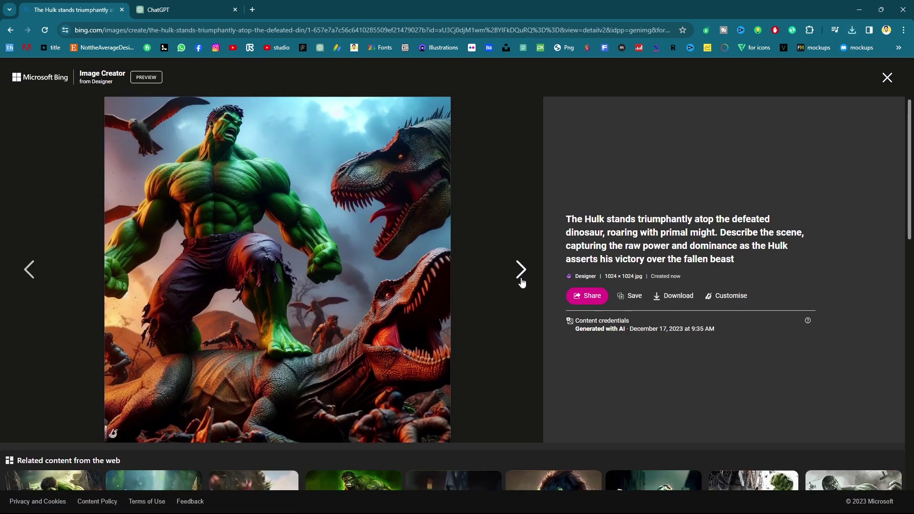
click(522, 270)
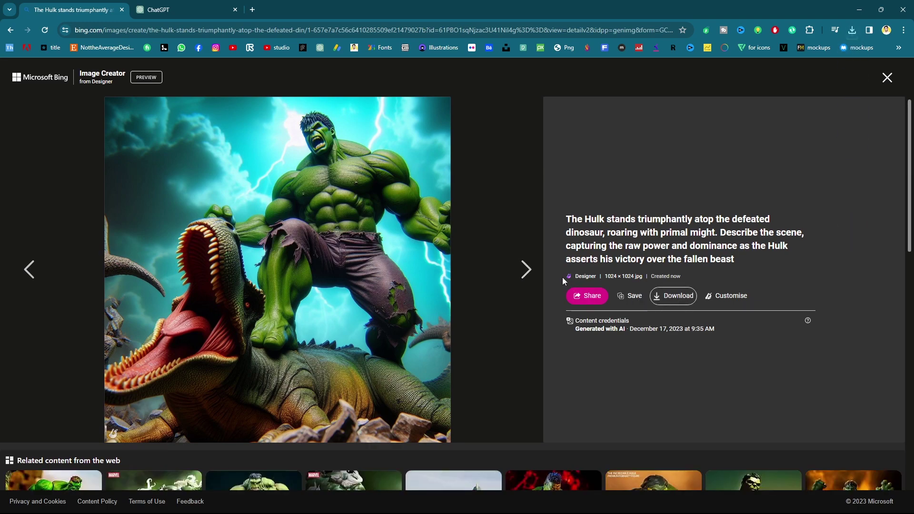
click(522, 275)
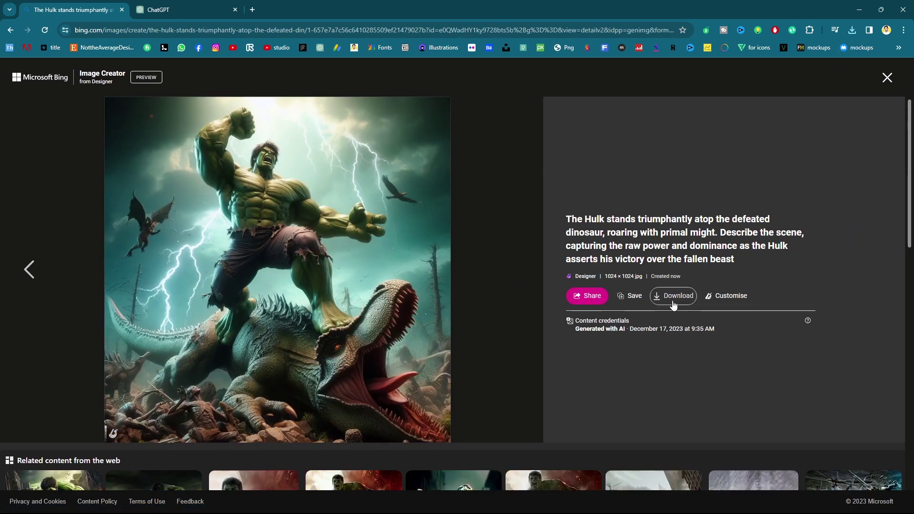